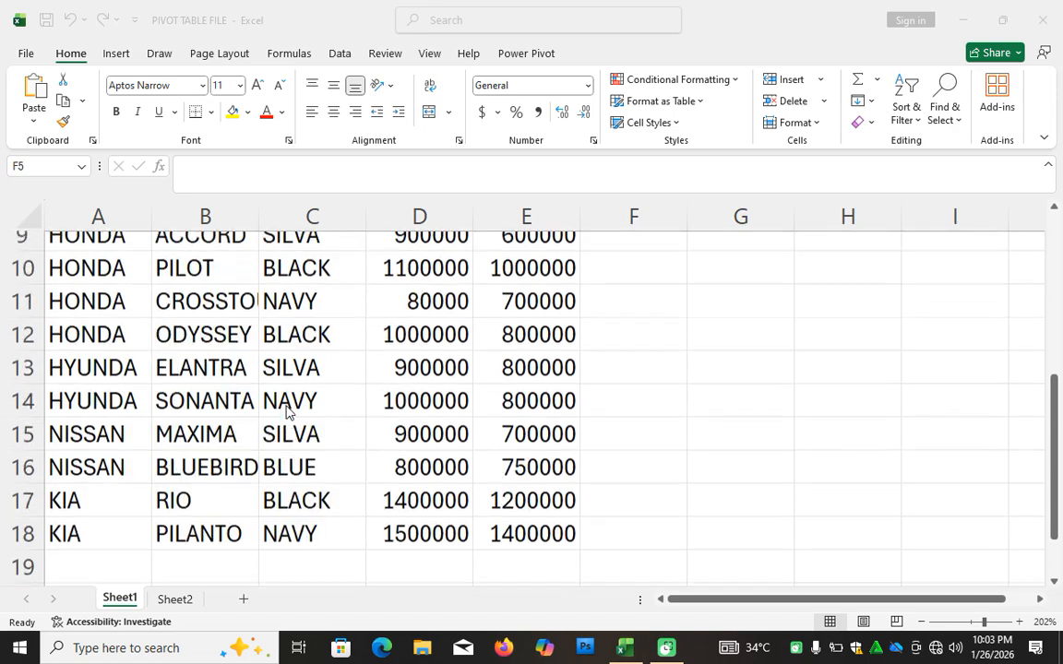
# Create a PivotTable from the car sales data in Sheet1 range A2:E18, placed on a new worksheet.
pyautogui.scroll(-1, 286, 410)
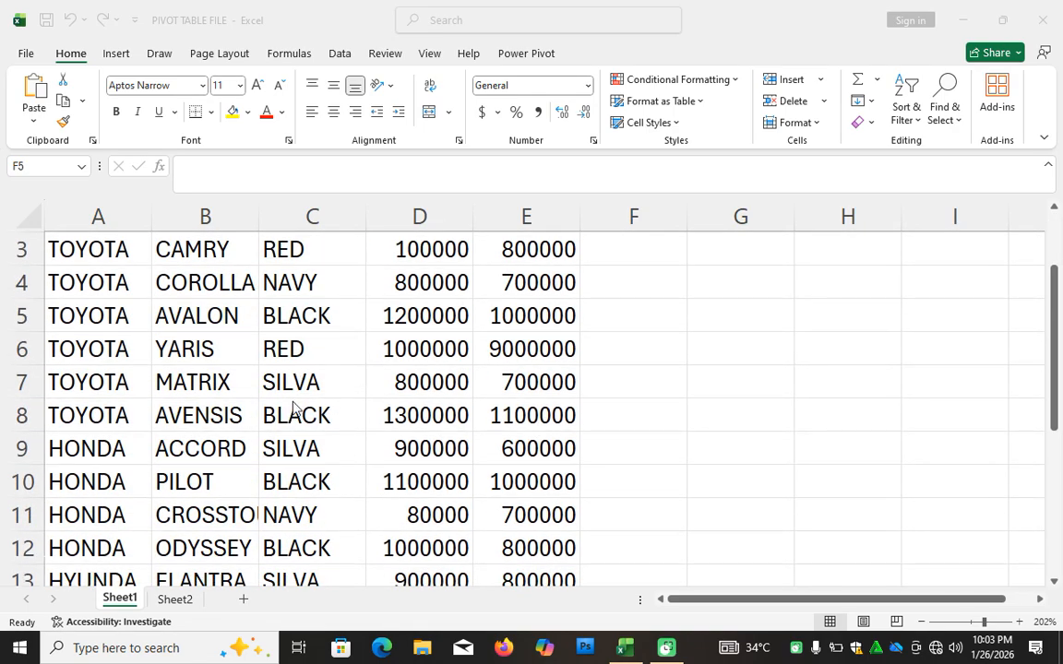
pyautogui.scroll(1, 412, 419)
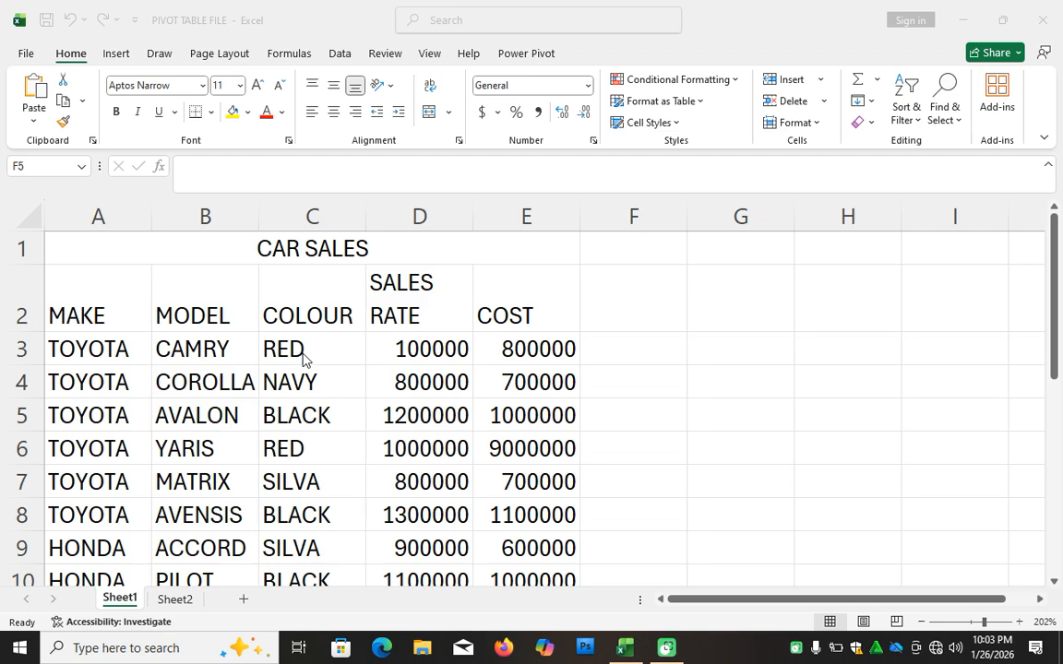
pyautogui.click(318, 416)
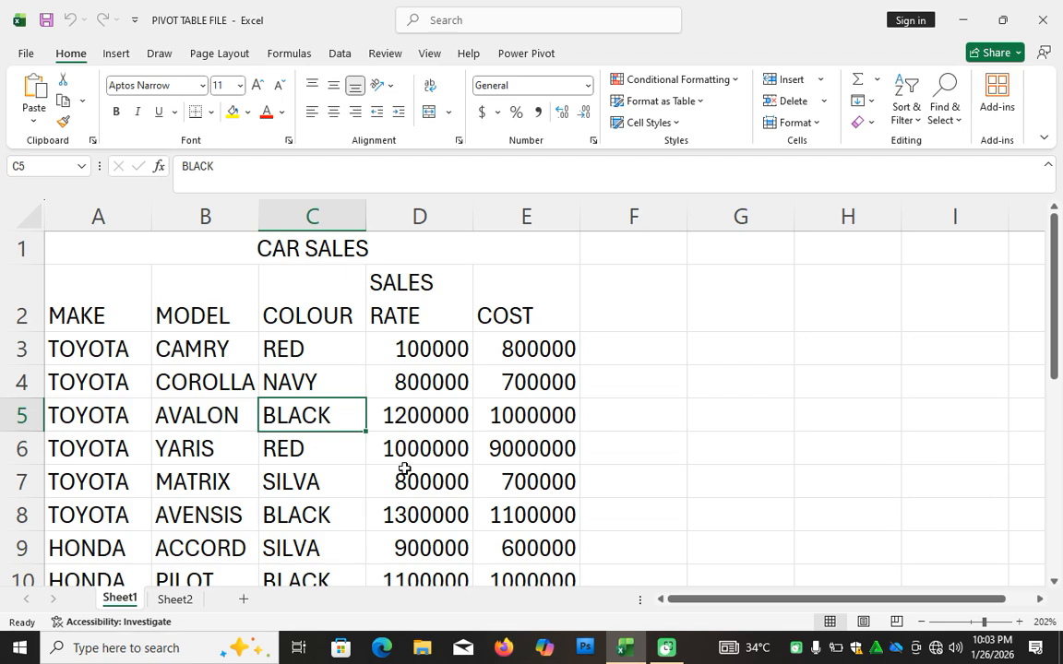
pyautogui.click(116, 54)
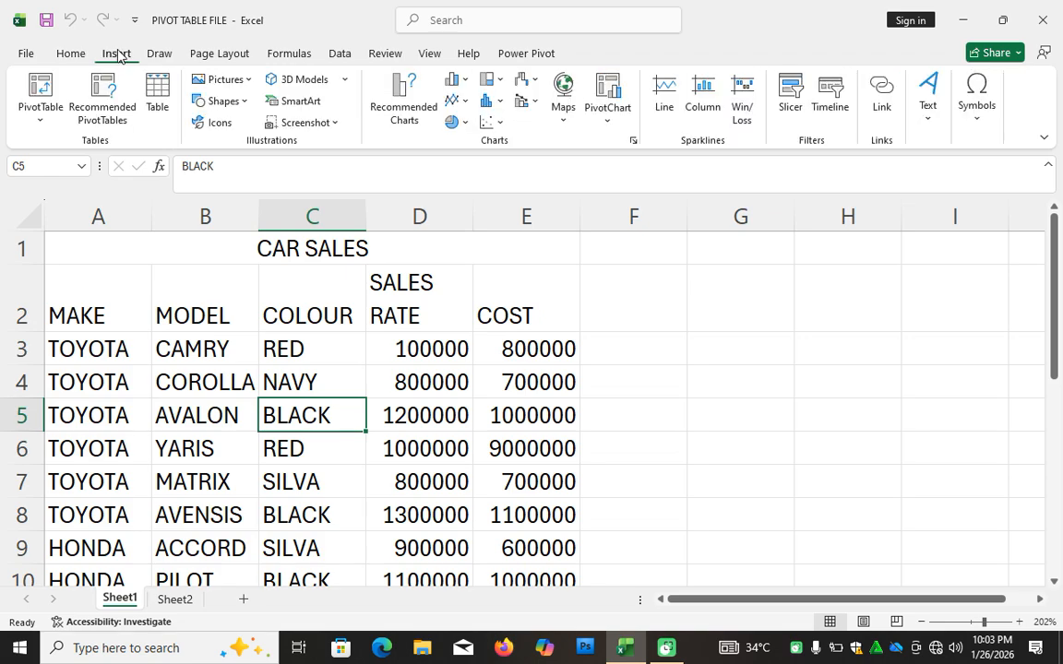
pyautogui.click(33, 125)
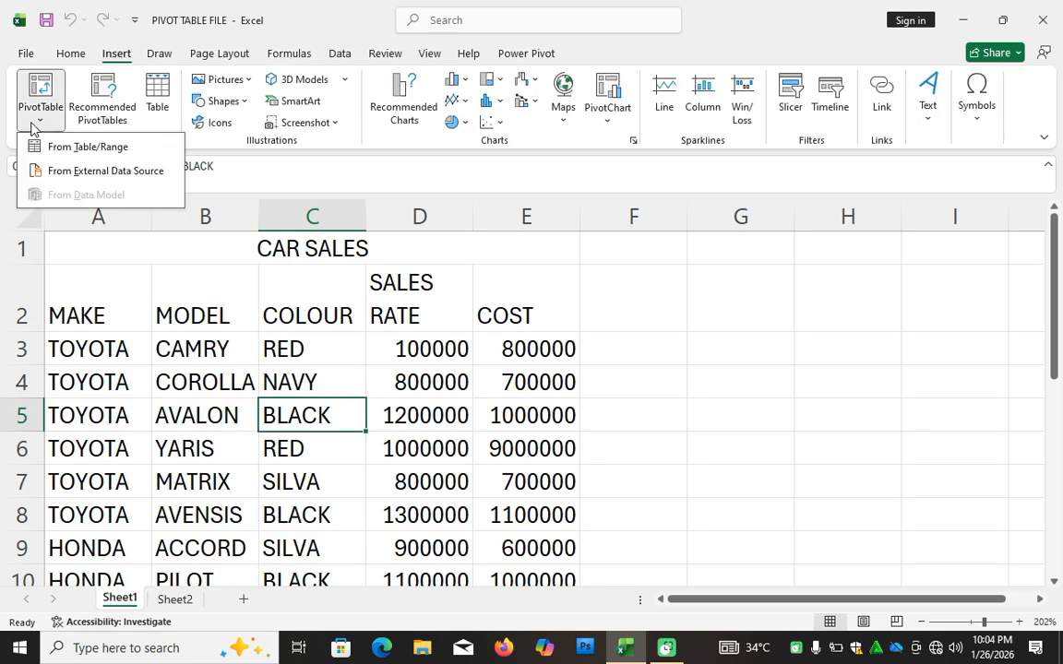
pyautogui.click(89, 144)
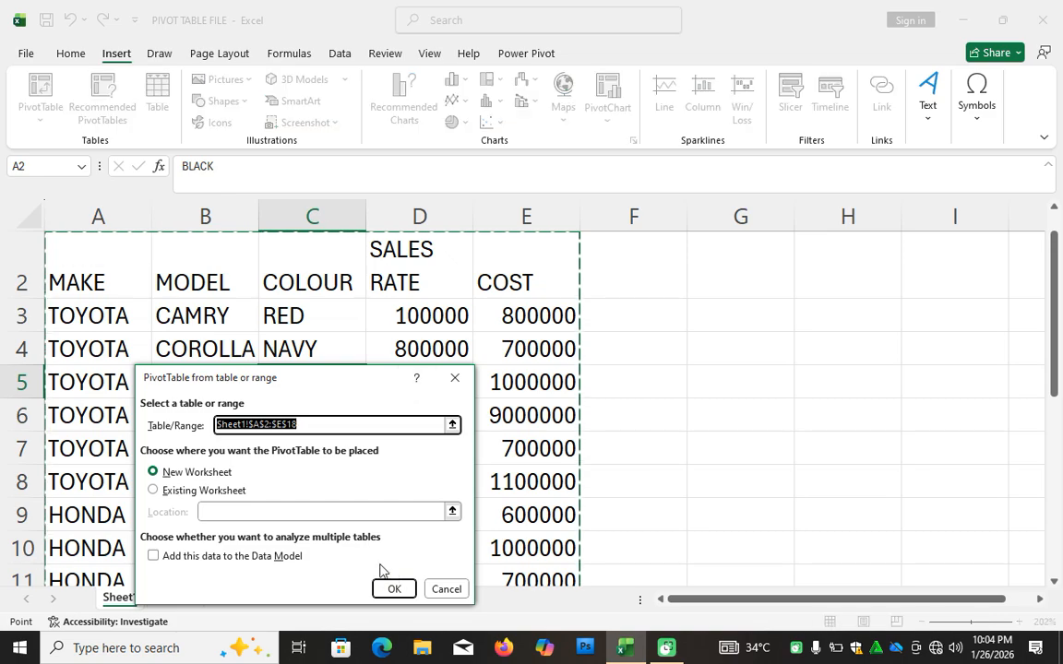
pyautogui.click(391, 591)
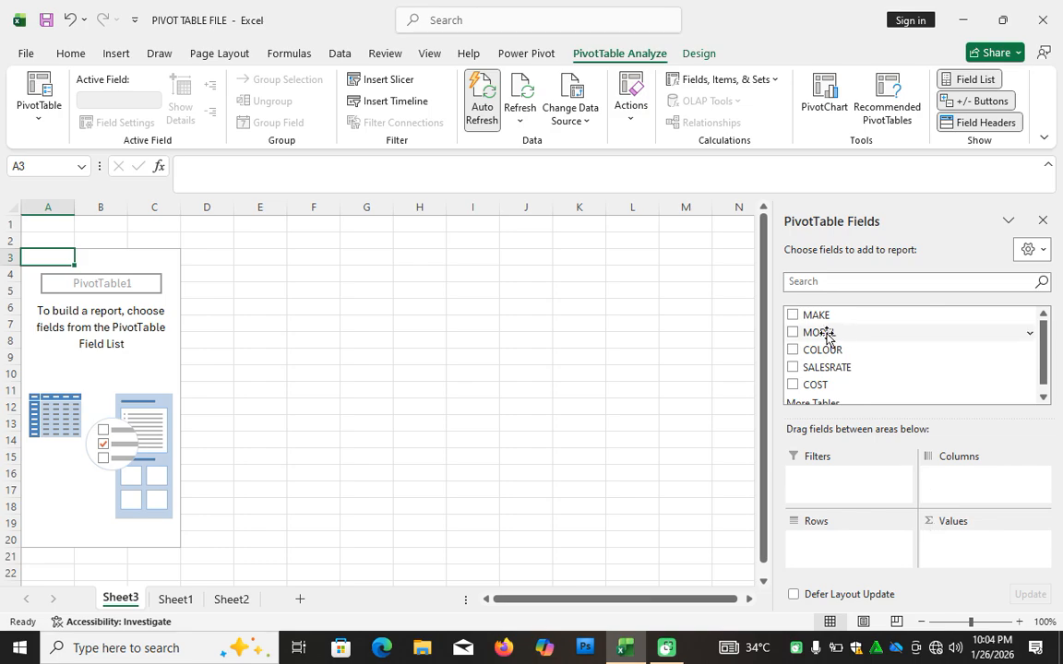
# Lay out the PivotTable with MAKE as columns and MODEL followed by COLOUR as rows.
pyautogui.moveTo(815, 315); pyautogui.dragTo(961, 491)
pyautogui.moveTo(814, 333); pyautogui.dragTo(835, 548)
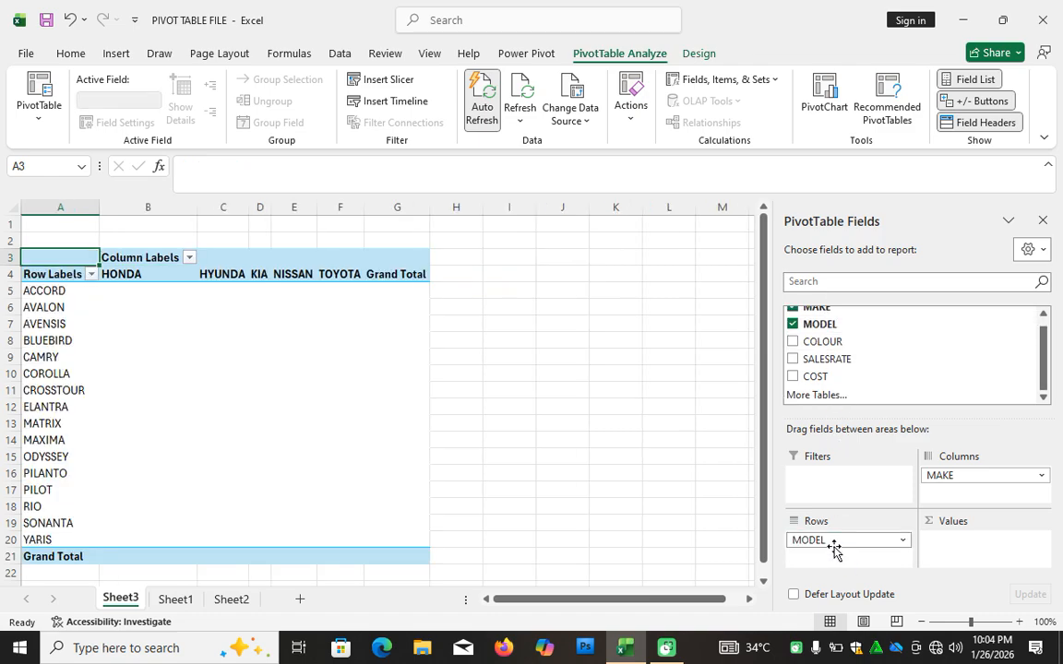
pyautogui.moveTo(816, 345); pyautogui.dragTo(845, 565)
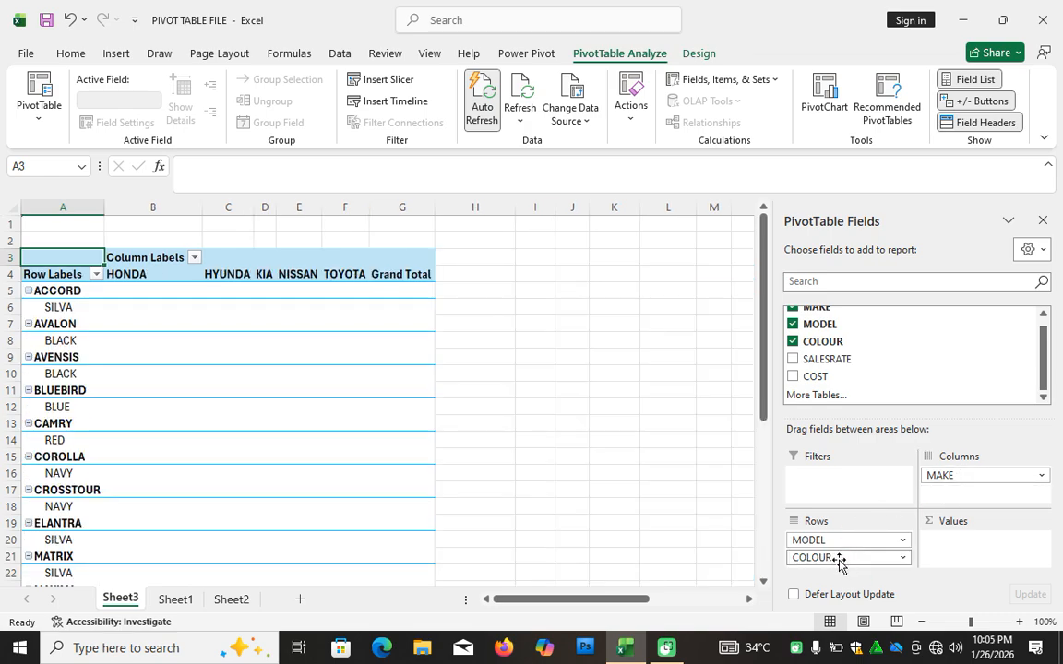
# Collapse every car model in the PivotTable rows, from ACCORD to YARIS, to hide the colours beneath them.
pyautogui.click(28, 292)
pyautogui.click(28, 308)
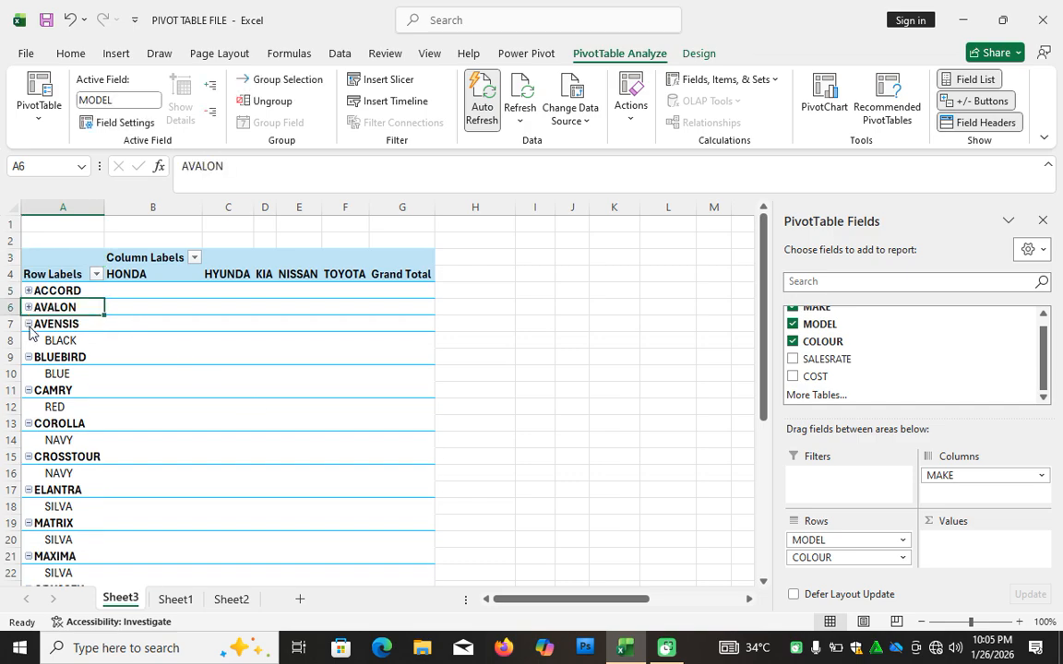
pyautogui.click(28, 324)
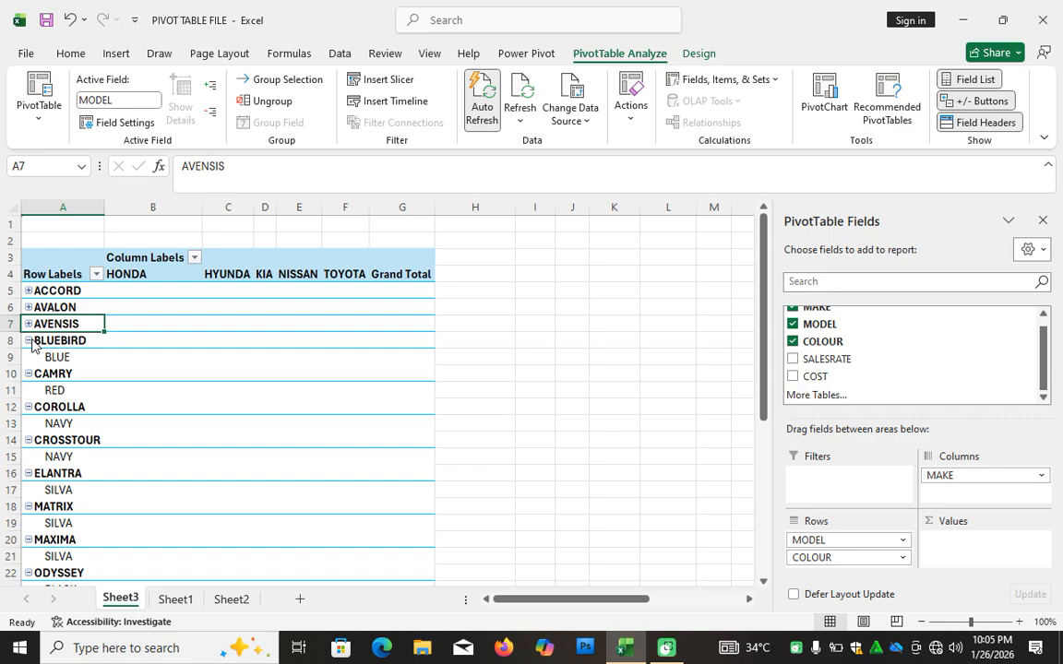
pyautogui.click(28, 340)
pyautogui.click(28, 357)
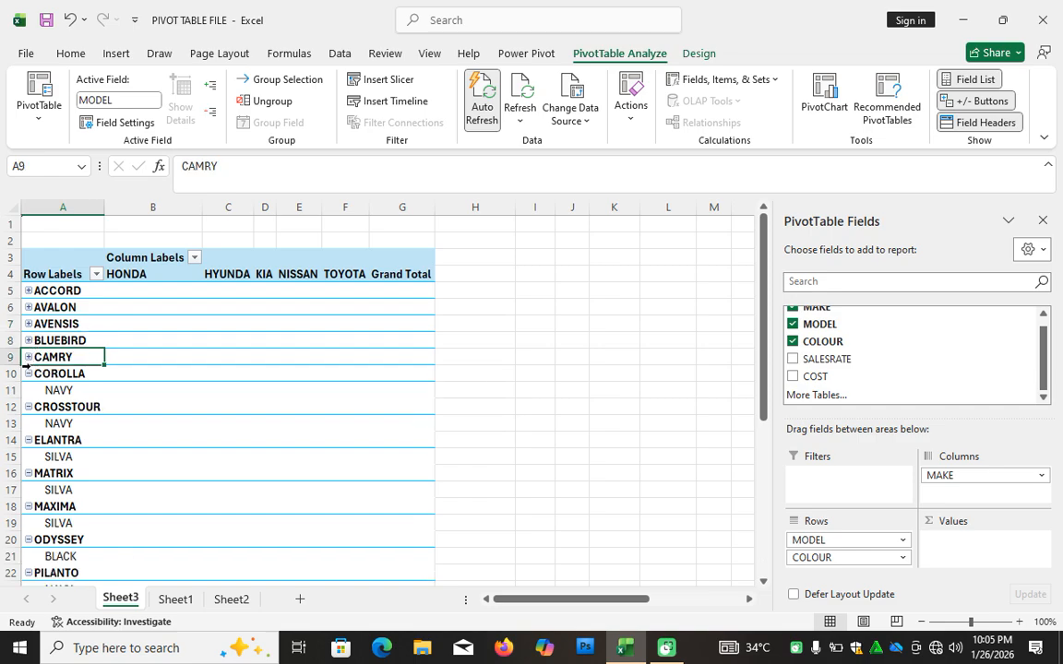
pyautogui.click(29, 374)
pyautogui.click(29, 390)
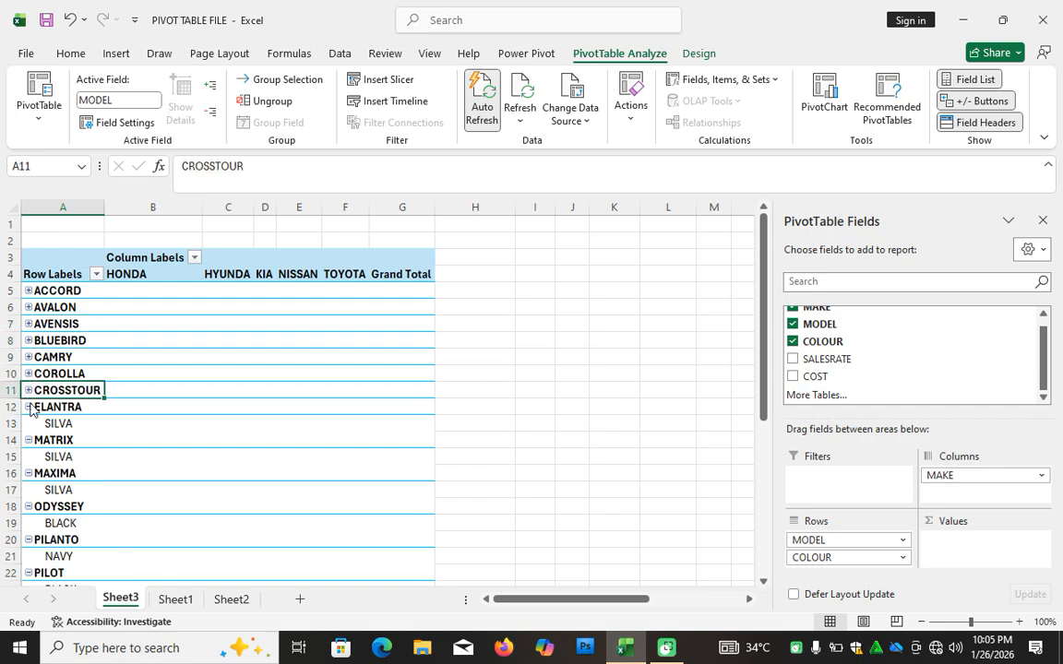
pyautogui.click(29, 406)
pyautogui.click(29, 424)
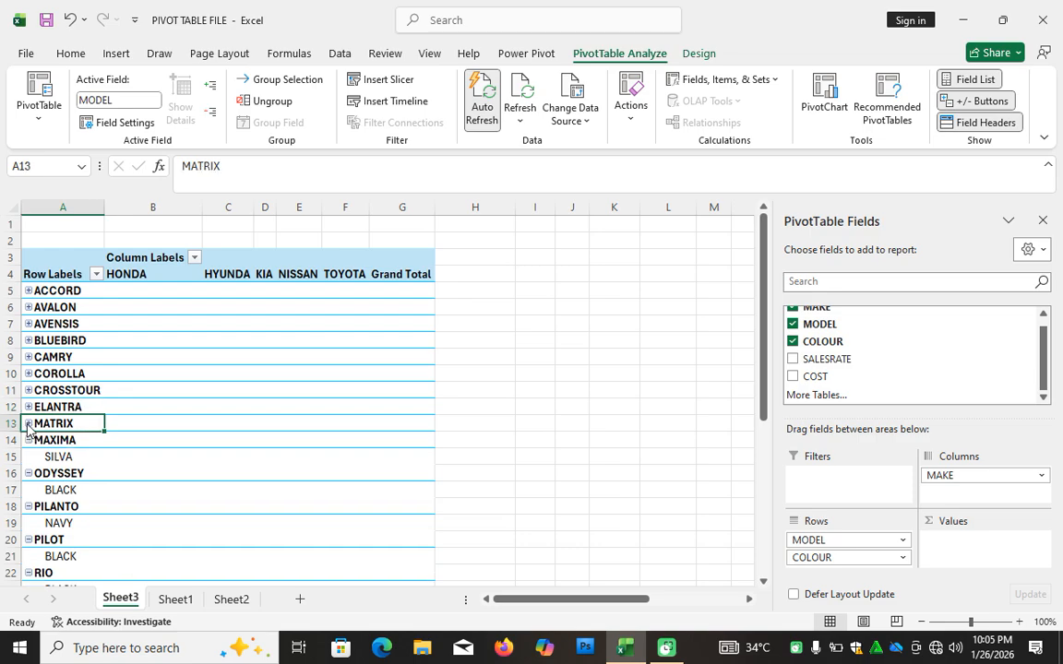
pyautogui.click(28, 441)
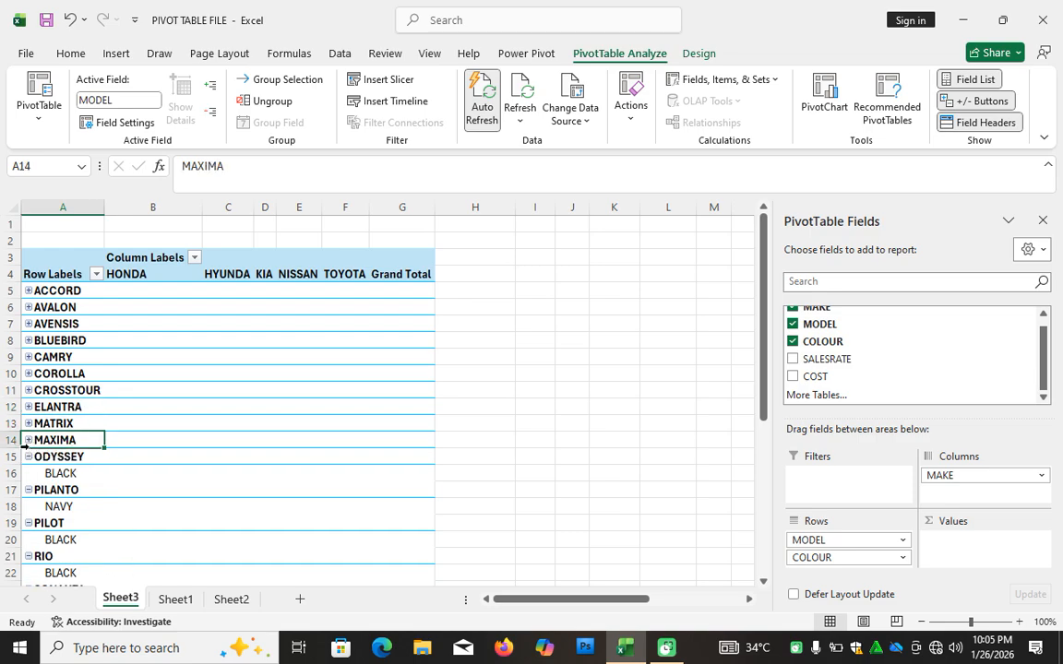
pyautogui.click(29, 457)
pyautogui.click(28, 473)
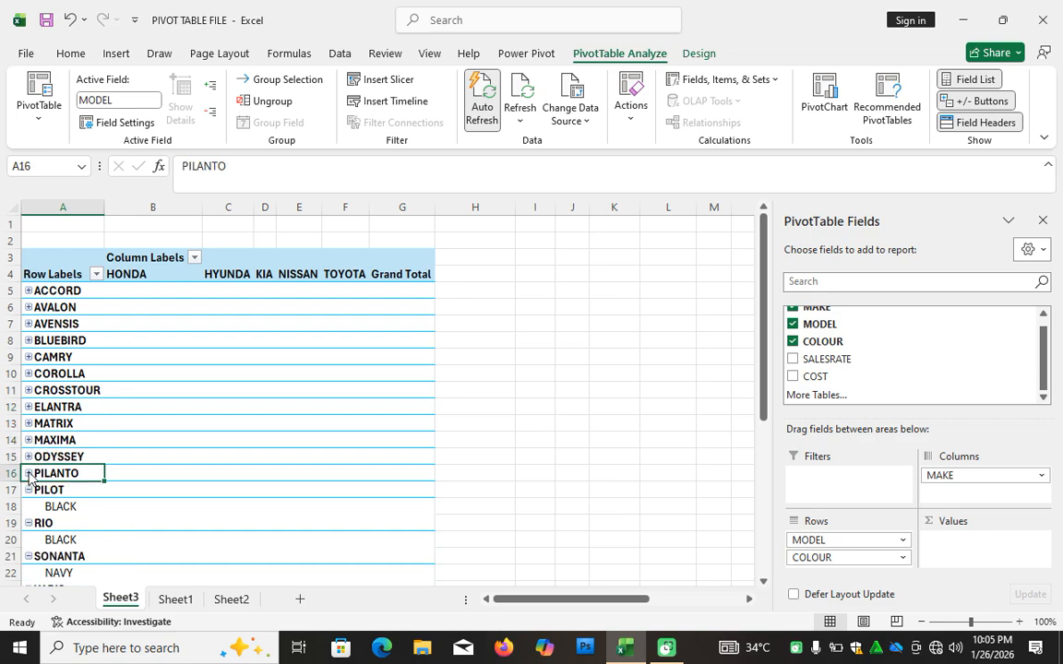
pyautogui.click(29, 490)
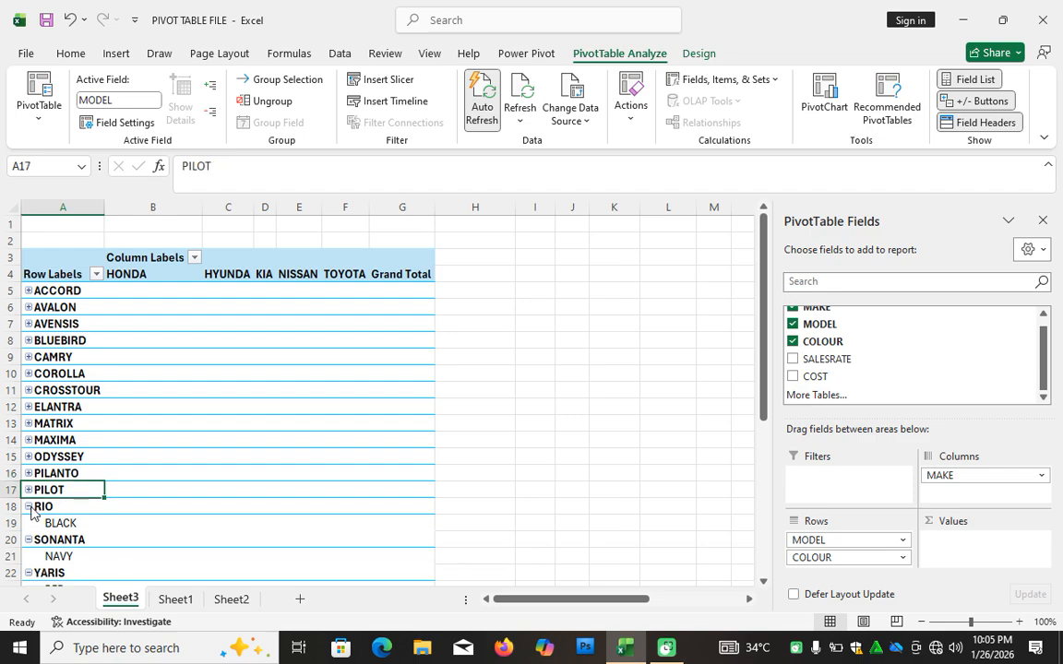
pyautogui.click(28, 506)
pyautogui.click(29, 523)
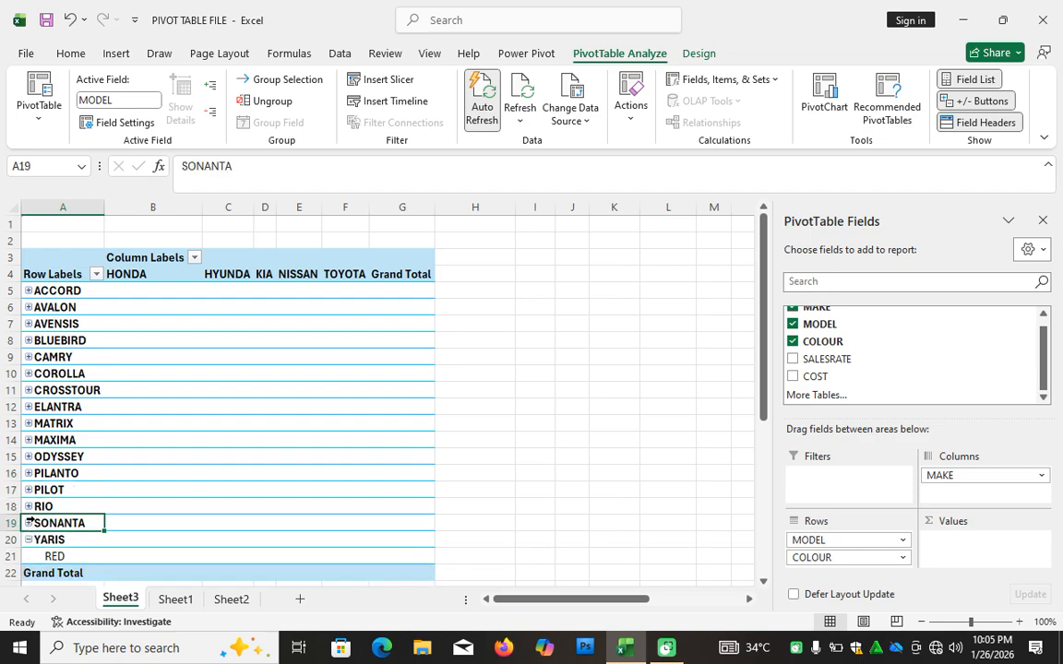
pyautogui.click(28, 540)
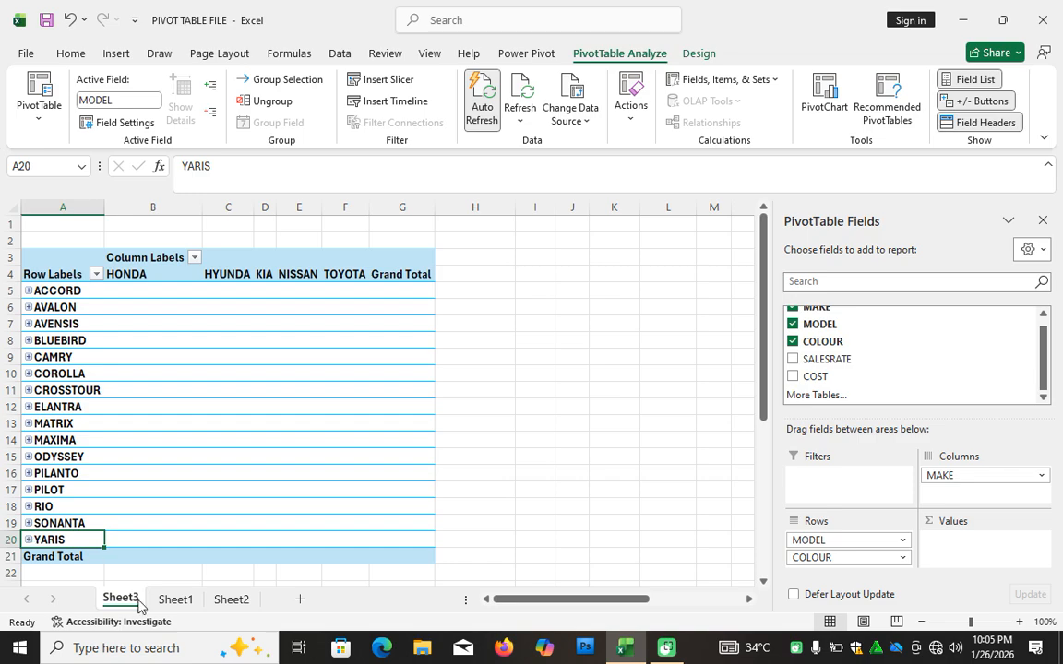
# Check the source data on Sheet1, then add SALESRATE and COST as summed values in the Sheet3 PivotTable.
pyautogui.click(173, 601)
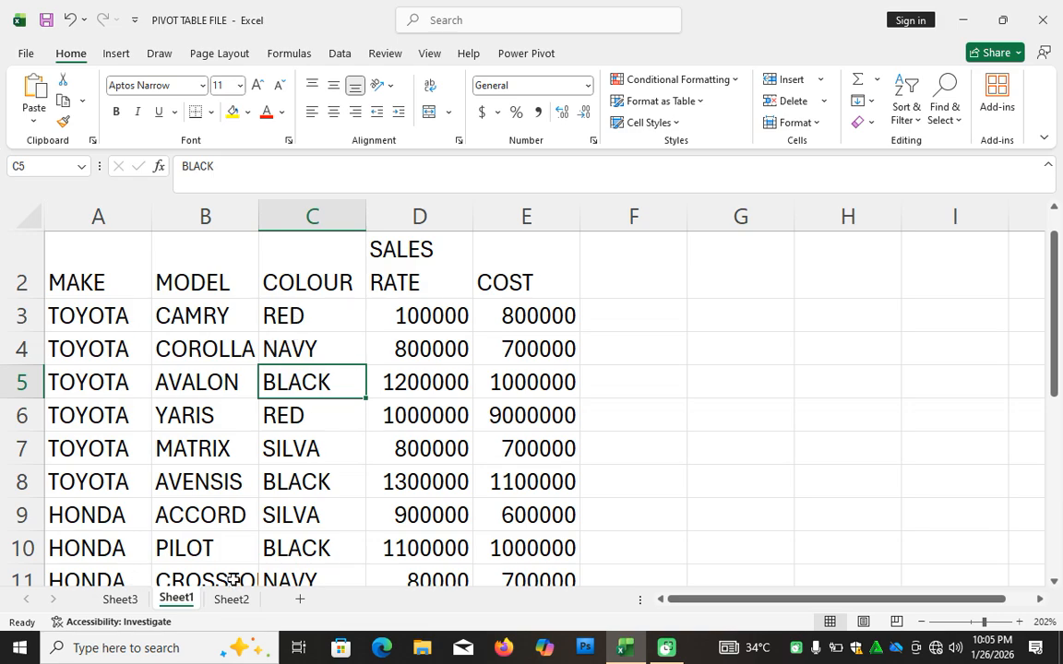
pyautogui.click(121, 599)
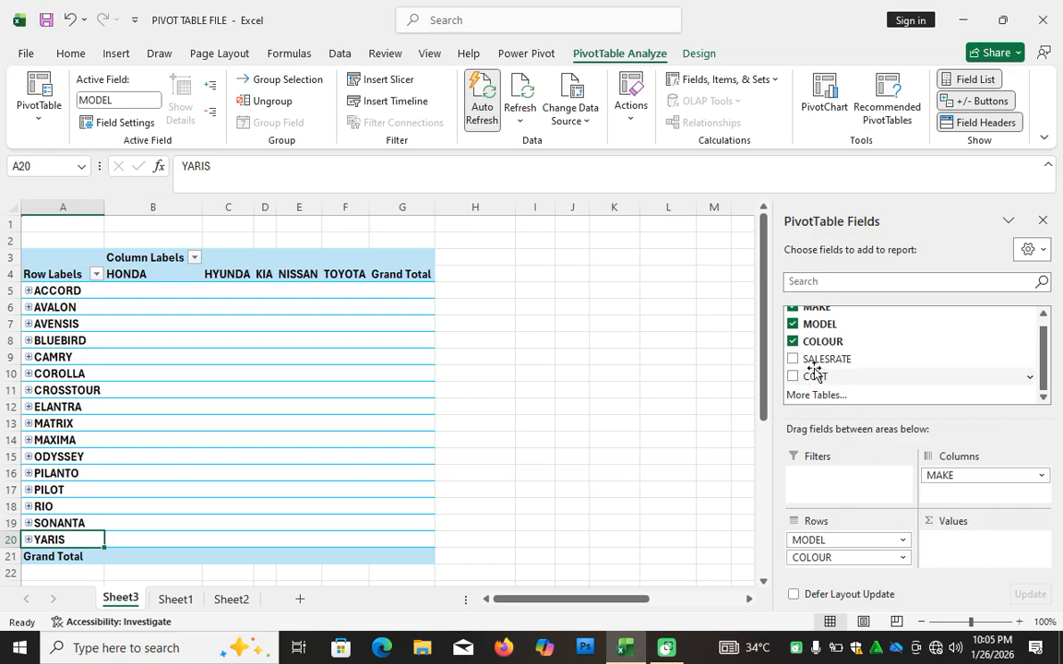
pyautogui.moveTo(830, 359); pyautogui.dragTo(980, 549)
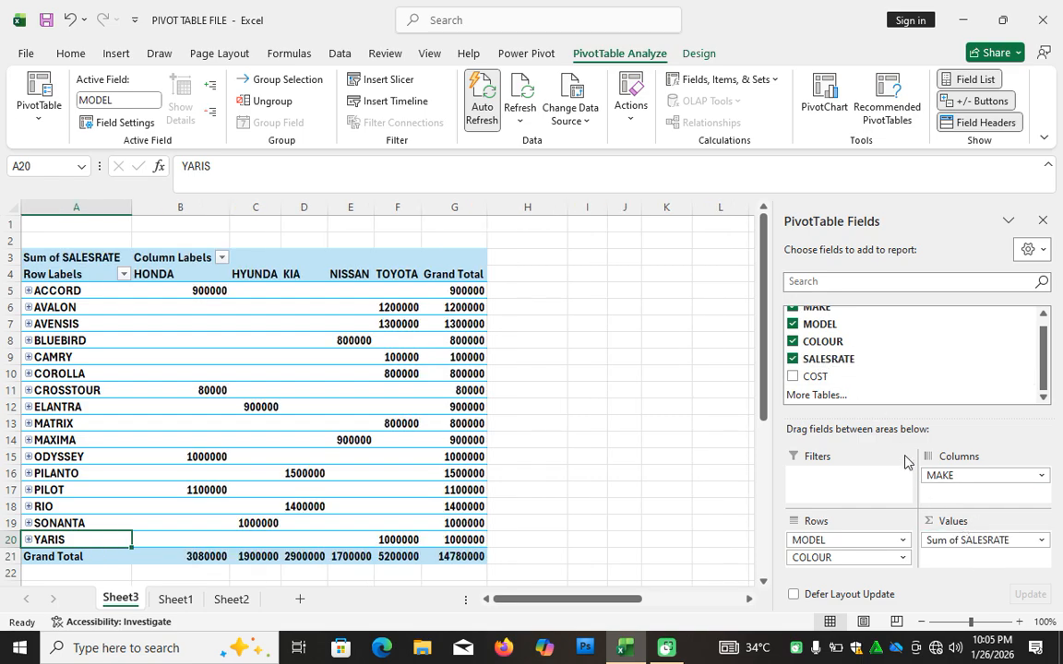
pyautogui.moveTo(815, 376); pyautogui.dragTo(964, 560)
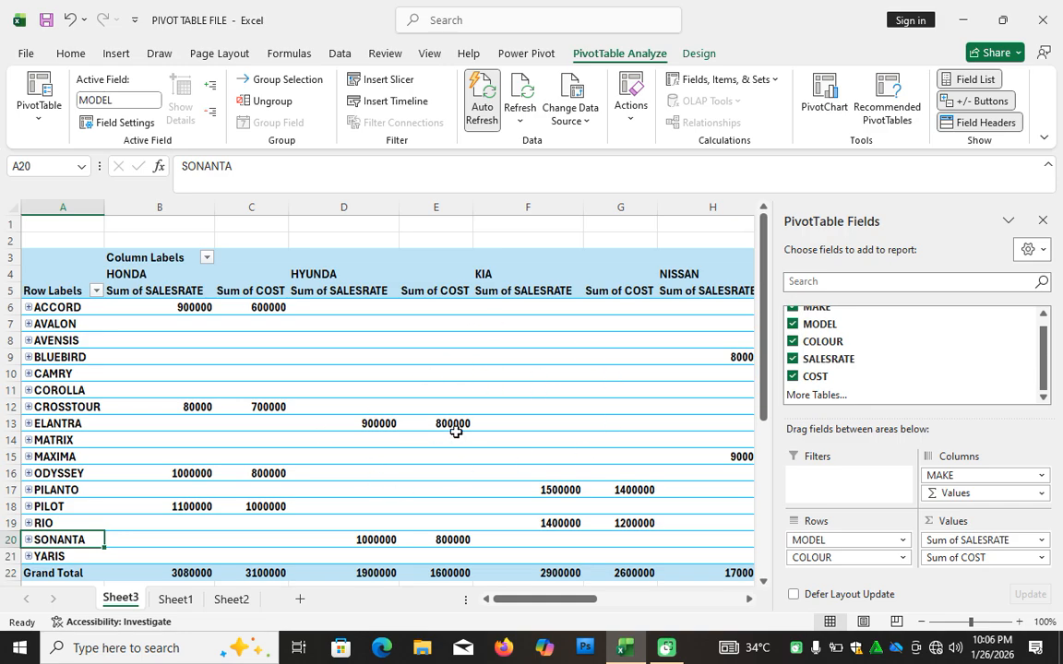
# Change the PivotTable's report layout to Tabular Form.
pyautogui.moveTo(456, 432)
pyautogui.click(695, 54)
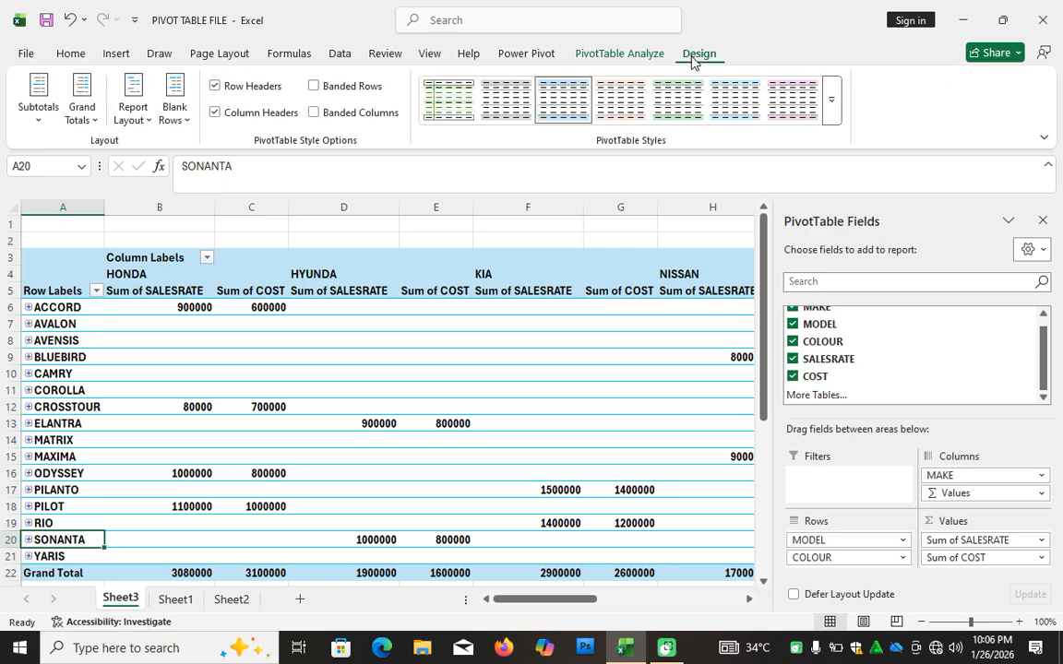
pyautogui.click(143, 123)
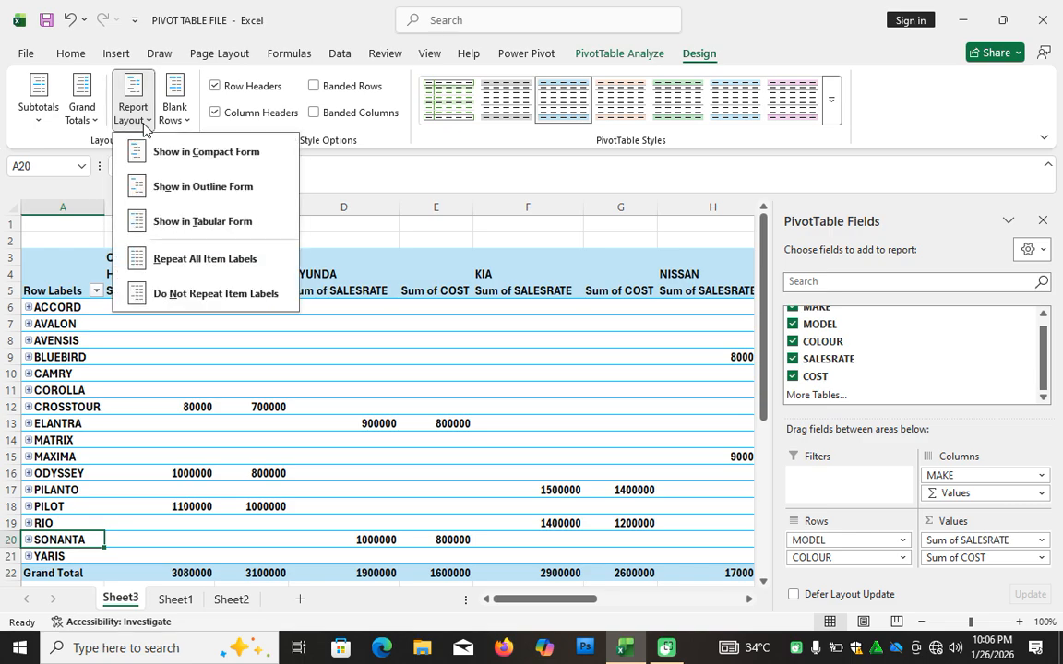
pyautogui.click(207, 224)
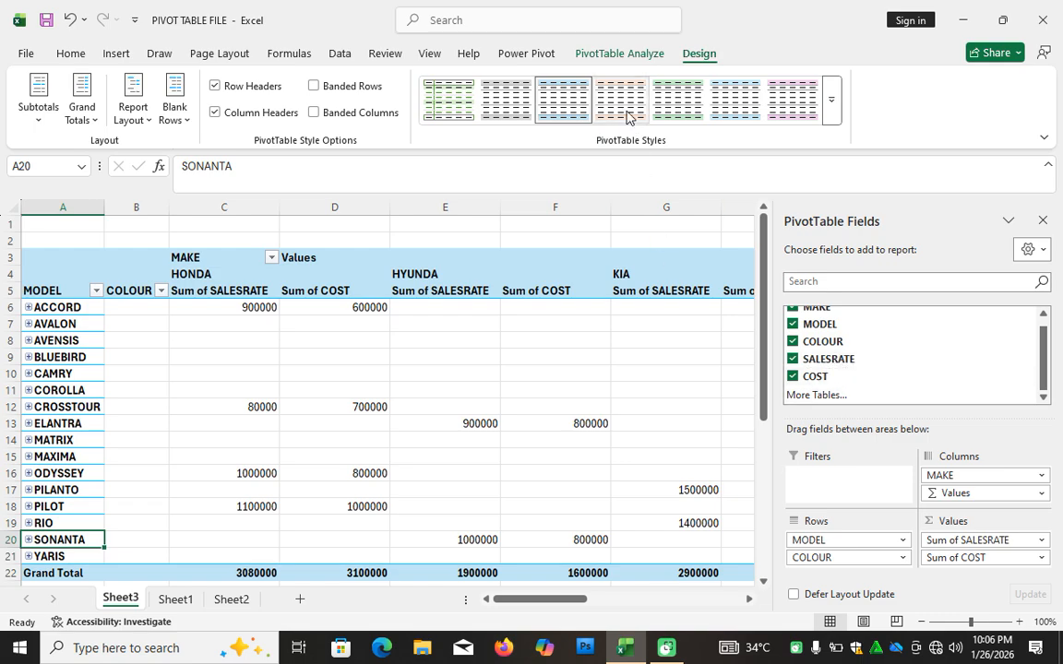
# Add a calculated field named PROFIT to the PivotTable, with the formula SALESRATE minus COST.
pyautogui.click(605, 55)
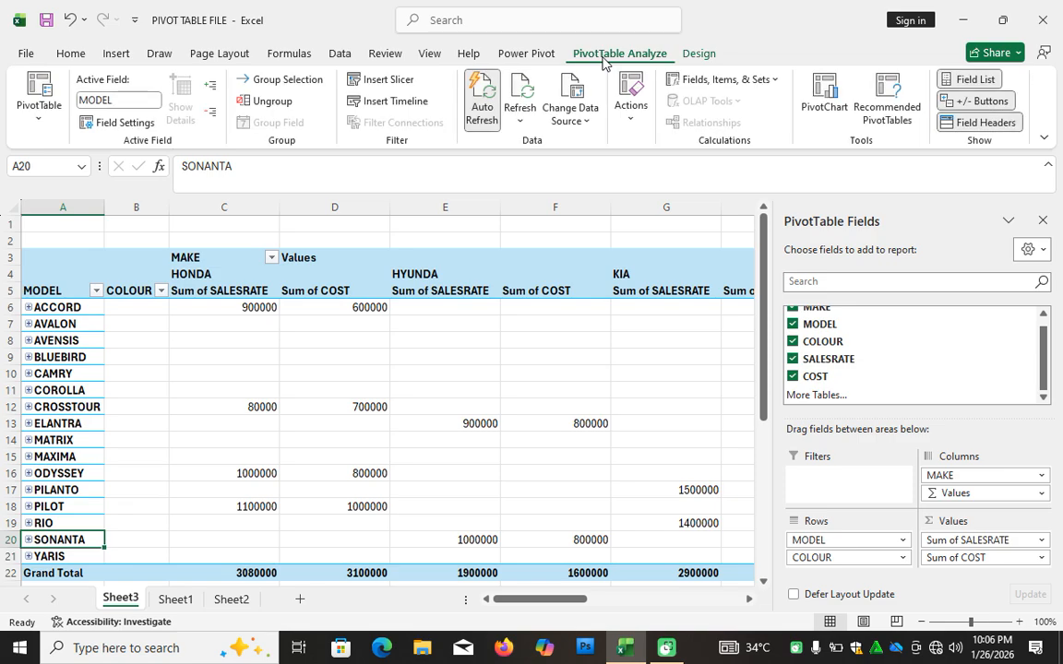
pyautogui.click(761, 83)
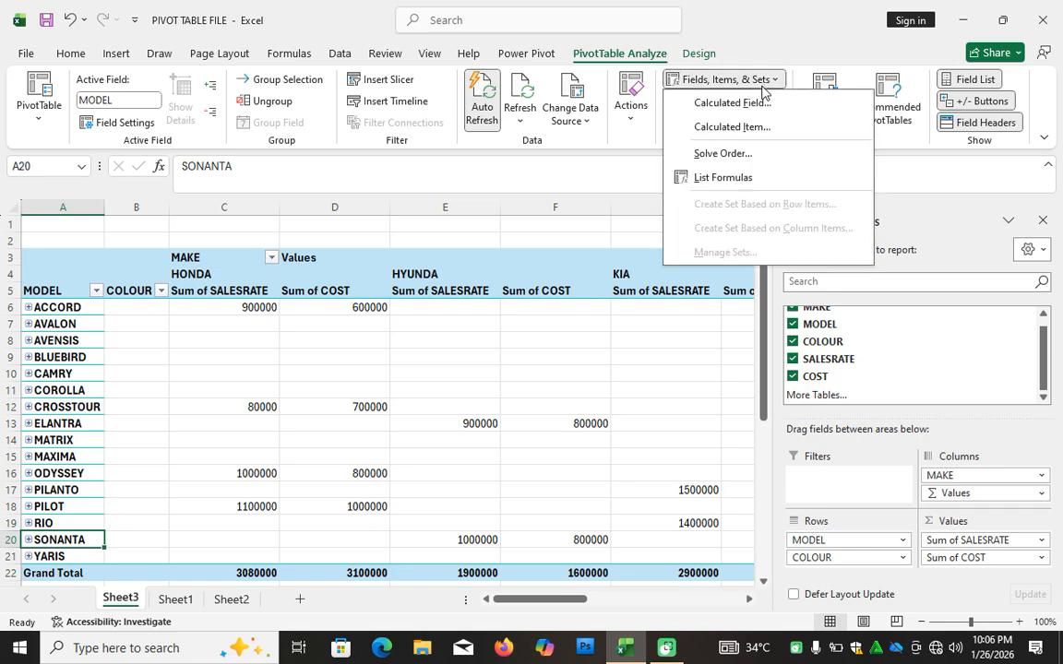
pyautogui.click(732, 103)
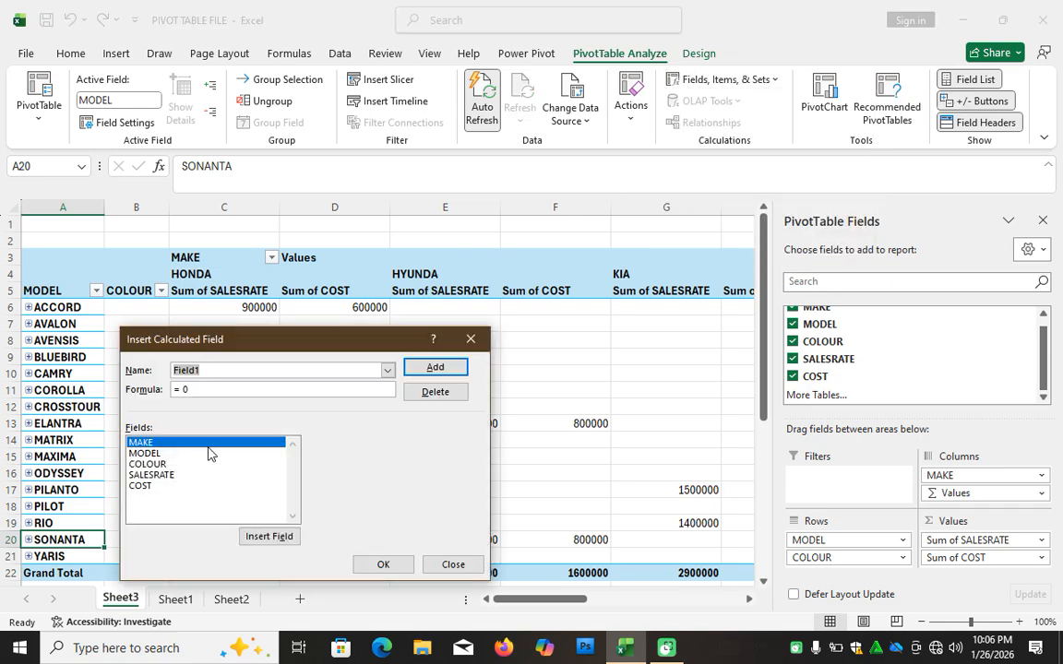
pyautogui.write('p')
pyautogui.press('BackSpace')
pyautogui.write('PROFIT')
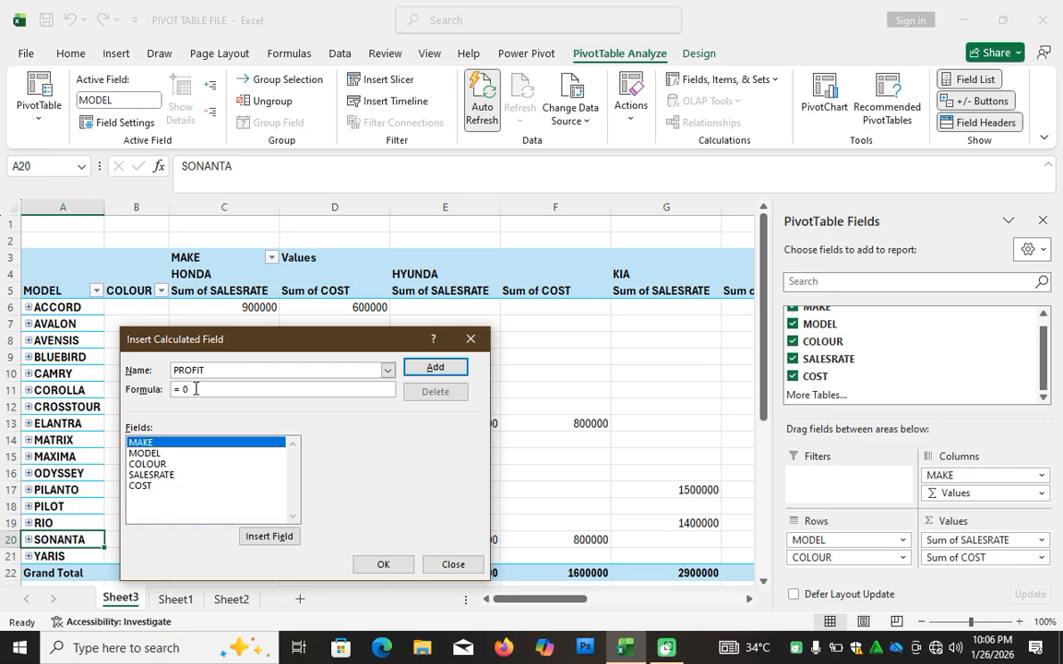
pyautogui.doubleClick(157, 479)
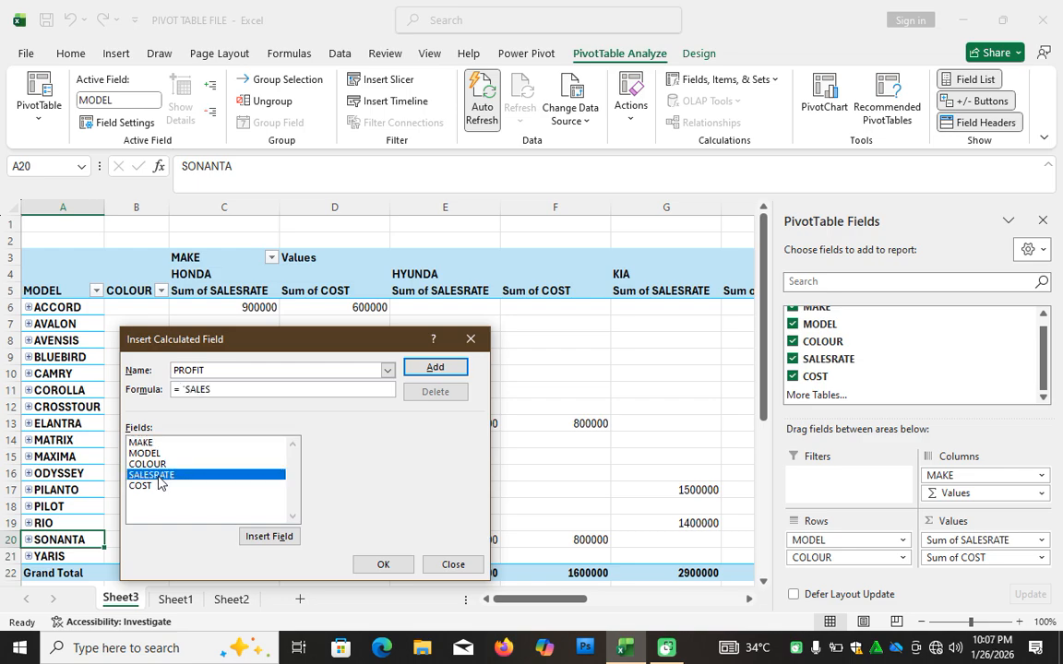
pyautogui.click(143, 488)
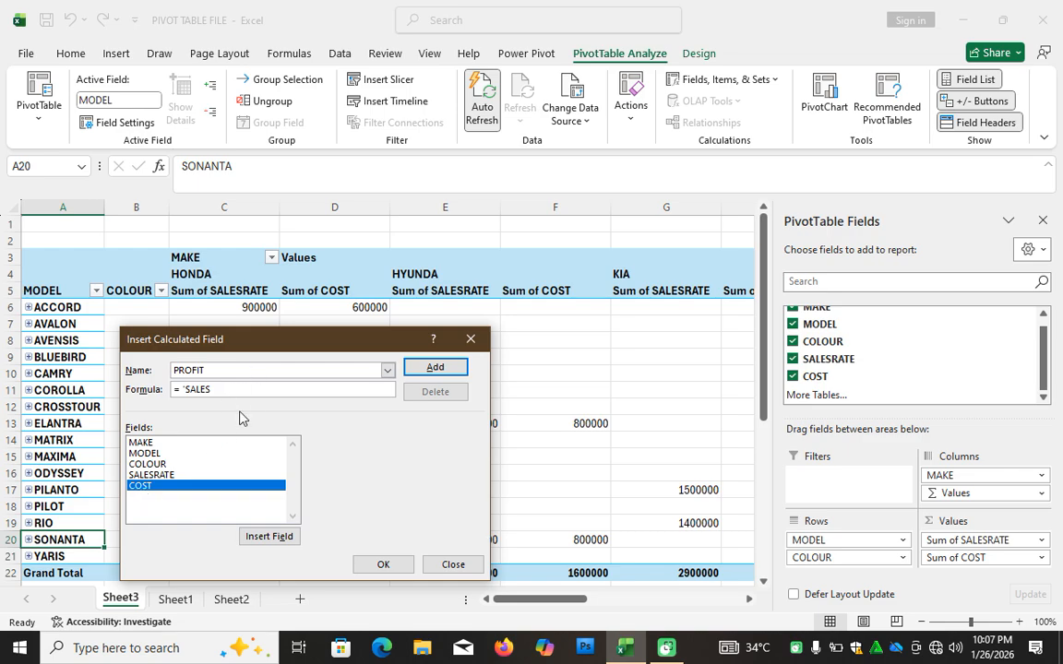
pyautogui.click(383, 565)
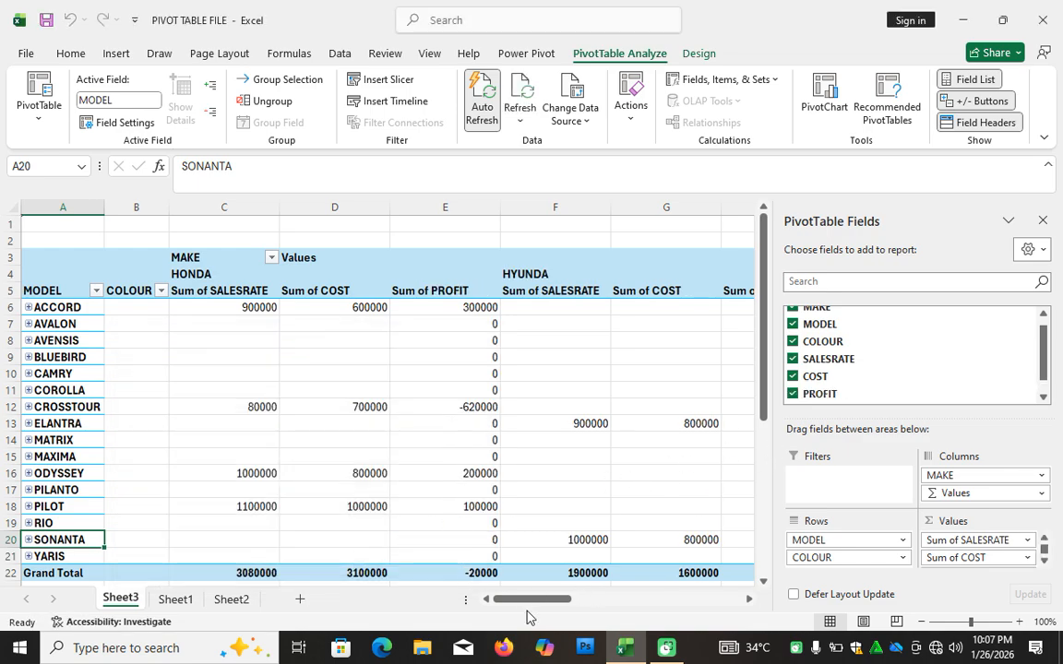
pyautogui.moveTo(524, 608); pyautogui.dragTo(606, 601)
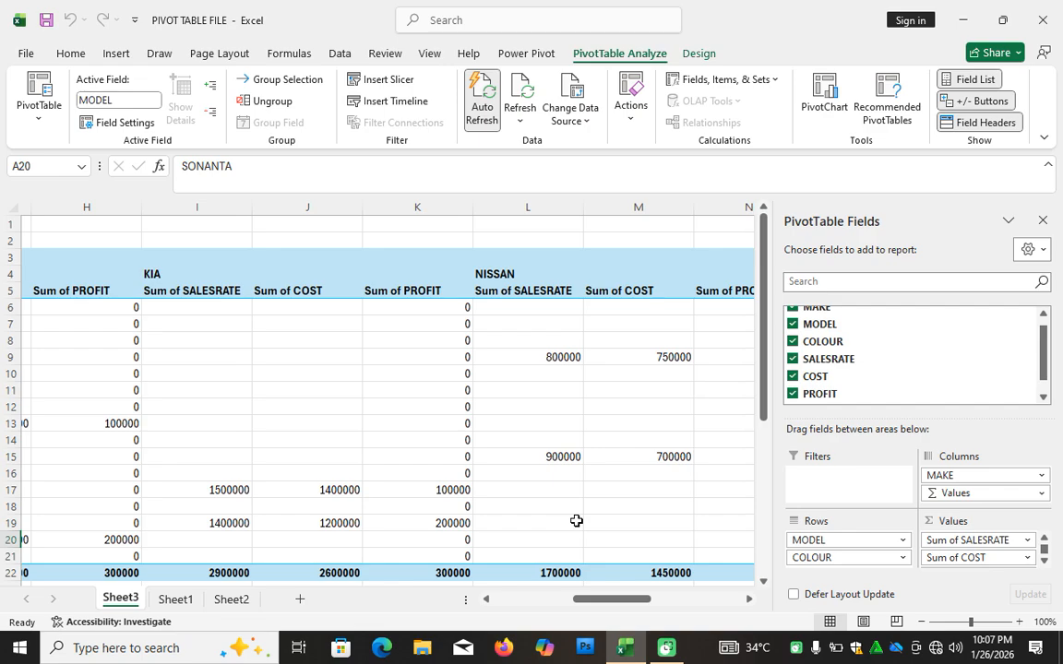